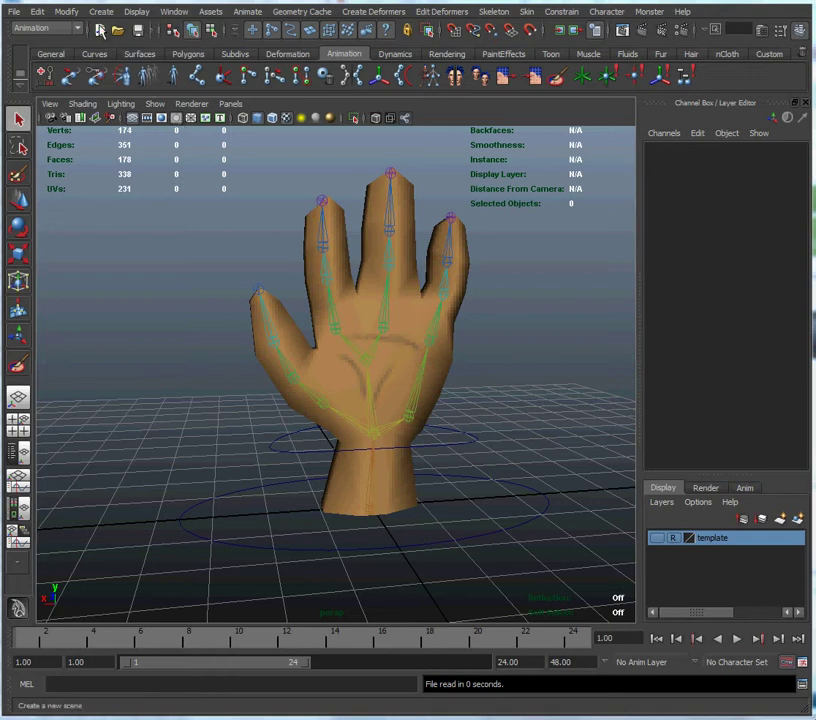
Start a new empty scene and reference hand_animStart.mb into it
left_click(100, 31)
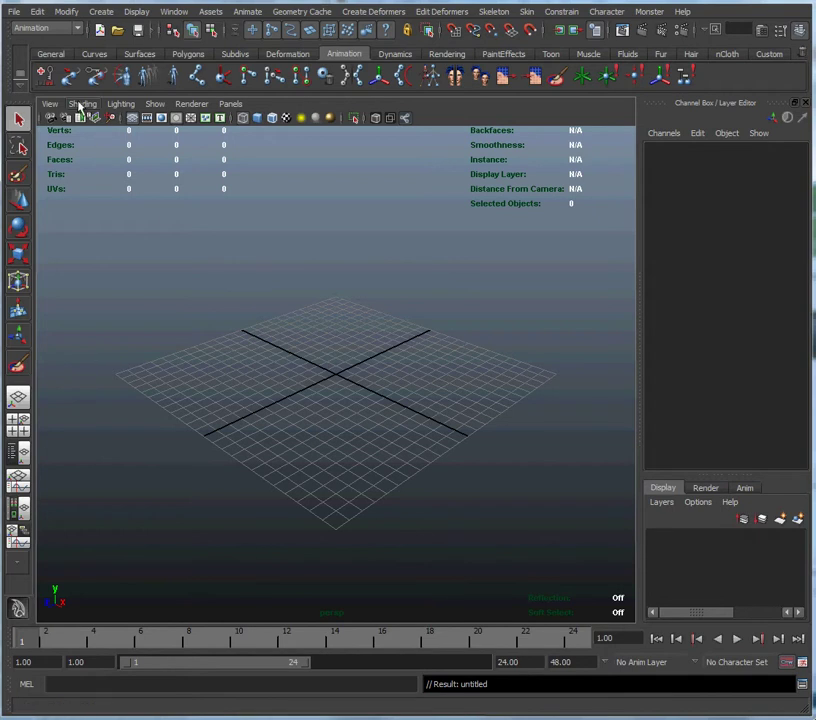
left_click(14, 13)
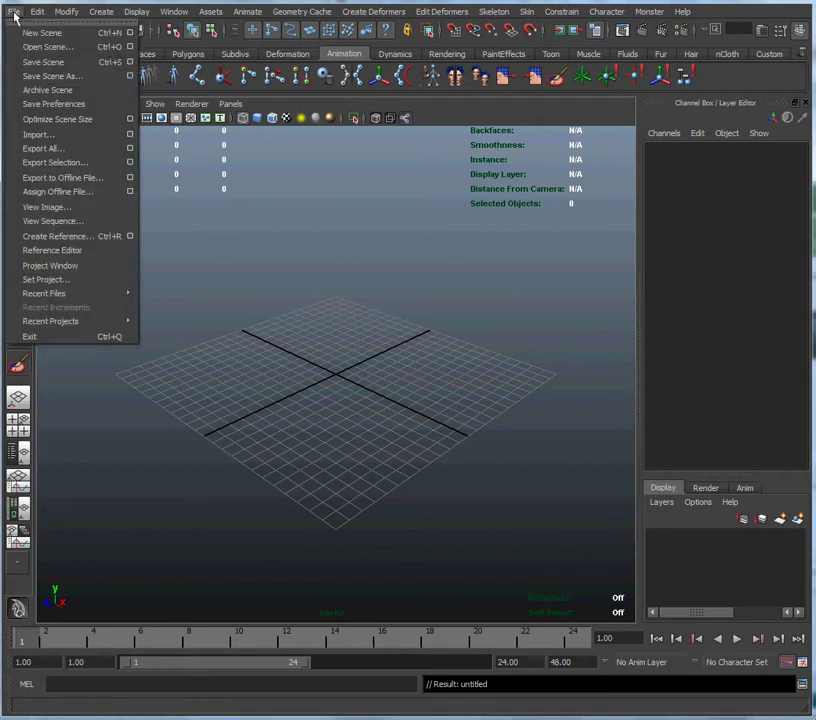
left_click(90, 237)
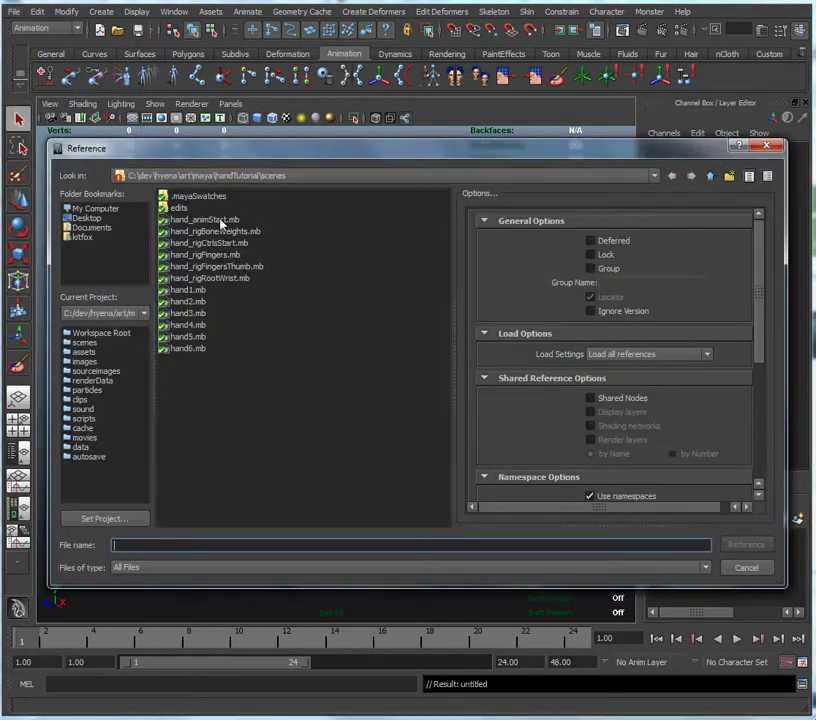
left_click(215, 220)
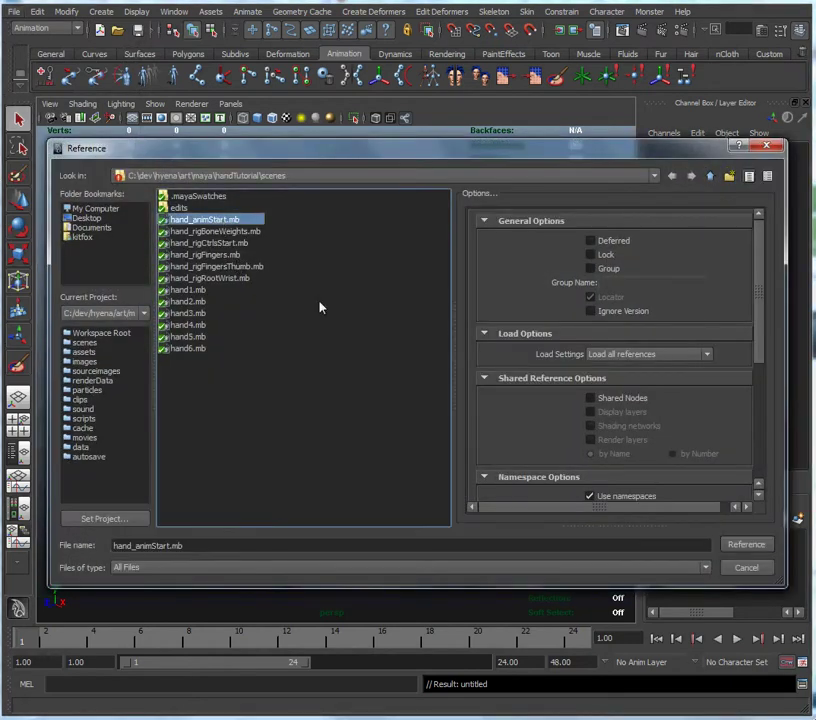
left_click(742, 545)
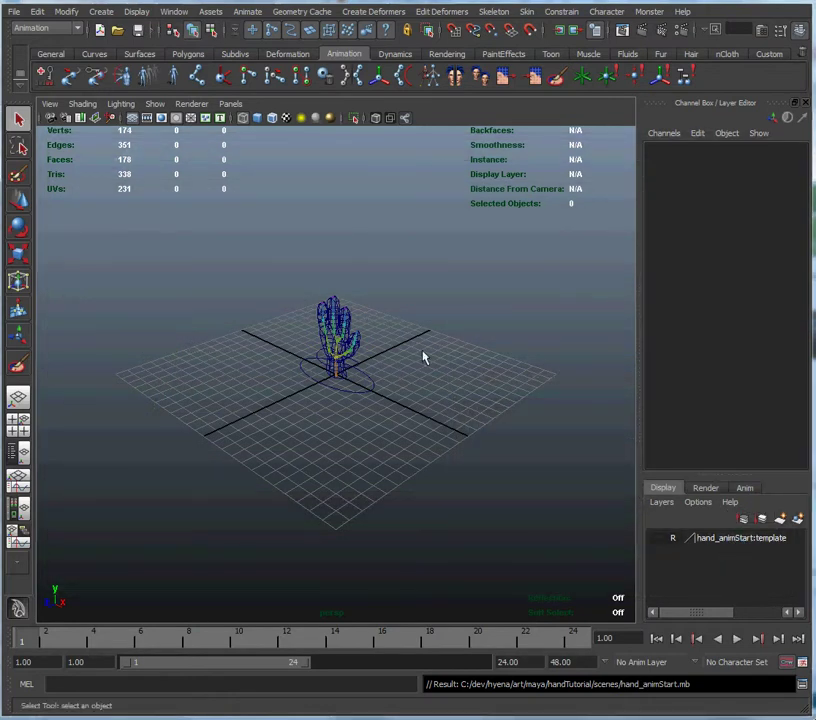
Dolly and tumble in close to the hand and switch it to smooth shaded display
right_click_drag(248, 366, 392, 434, "alt")
right_click_drag(386, 359, 302, 424, "alt")
left_click_drag(302, 424, 357, 439, "alt")
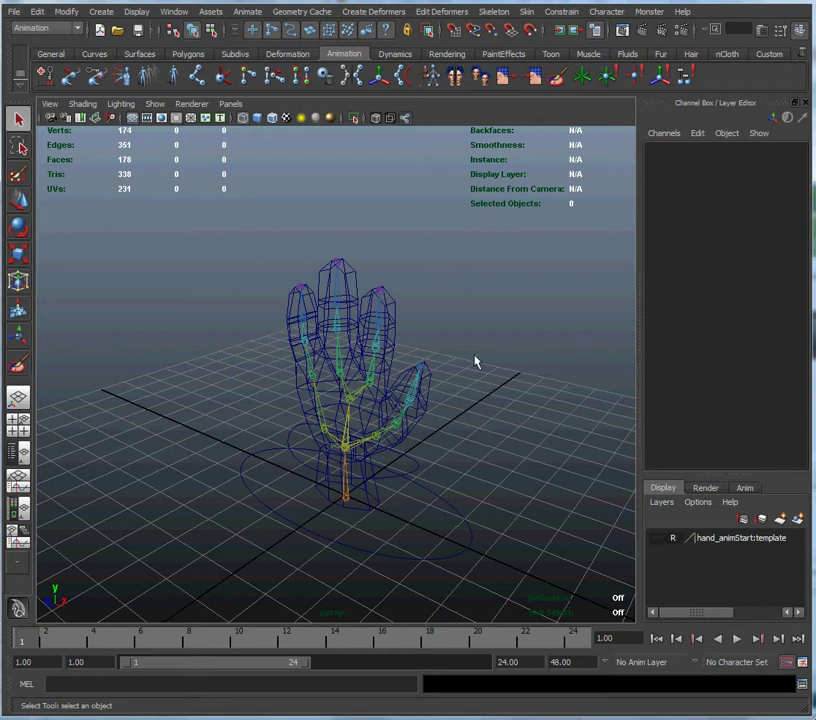
key("5")
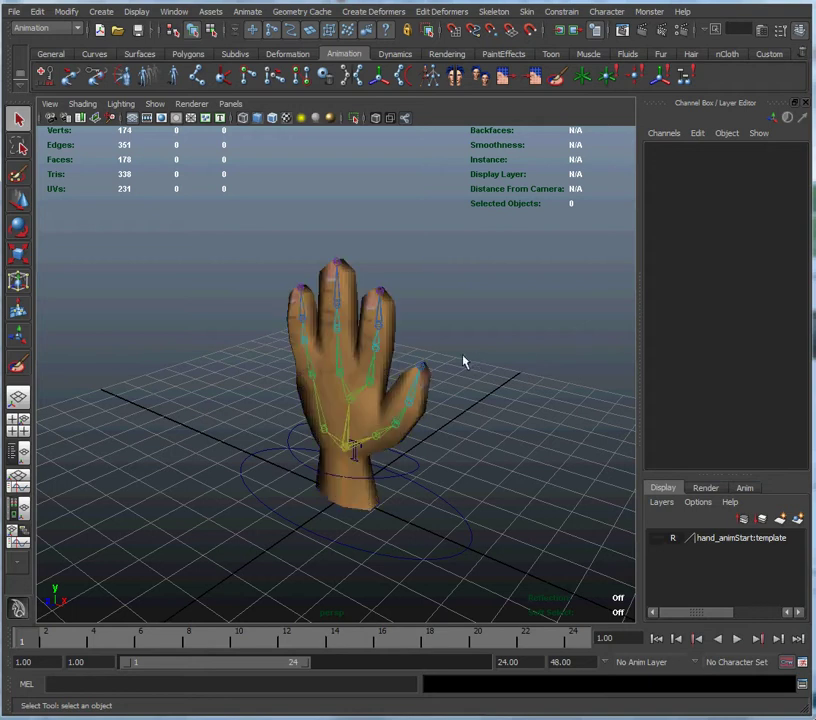
left_click_drag(335, 361, 352, 352, "alt")
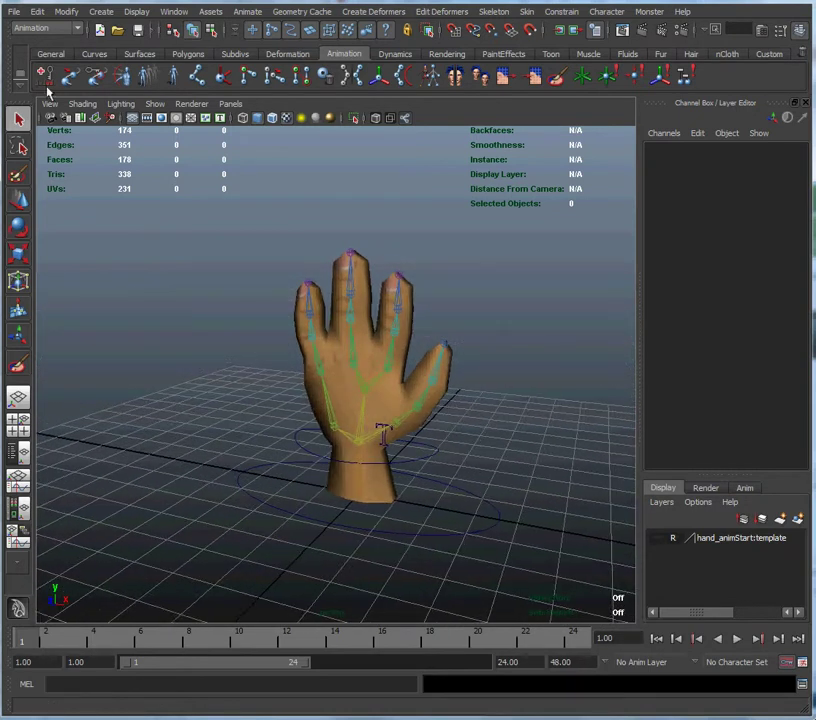
Check the hand_animStartRN reference's path and namespace in the Reference Editor
left_click(14, 11)
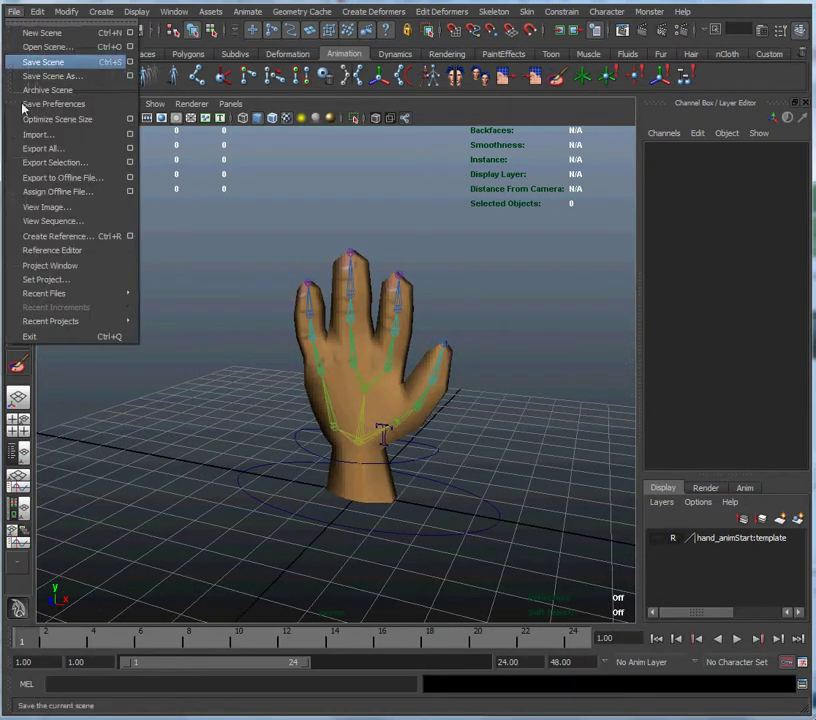
mouse_move(137, 14)
mouse_move(14, 10)
left_click(40, 250)
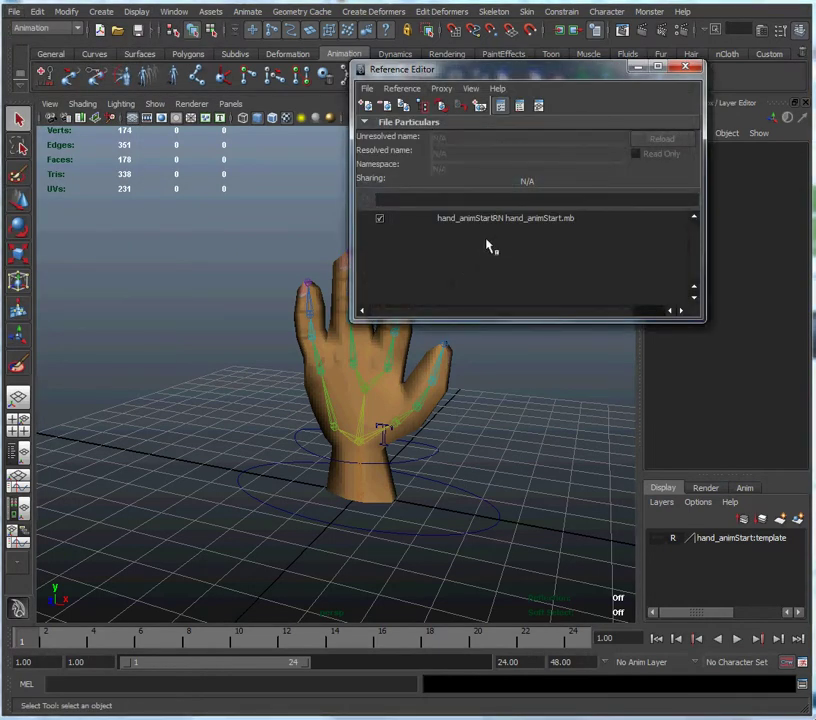
left_click(494, 219)
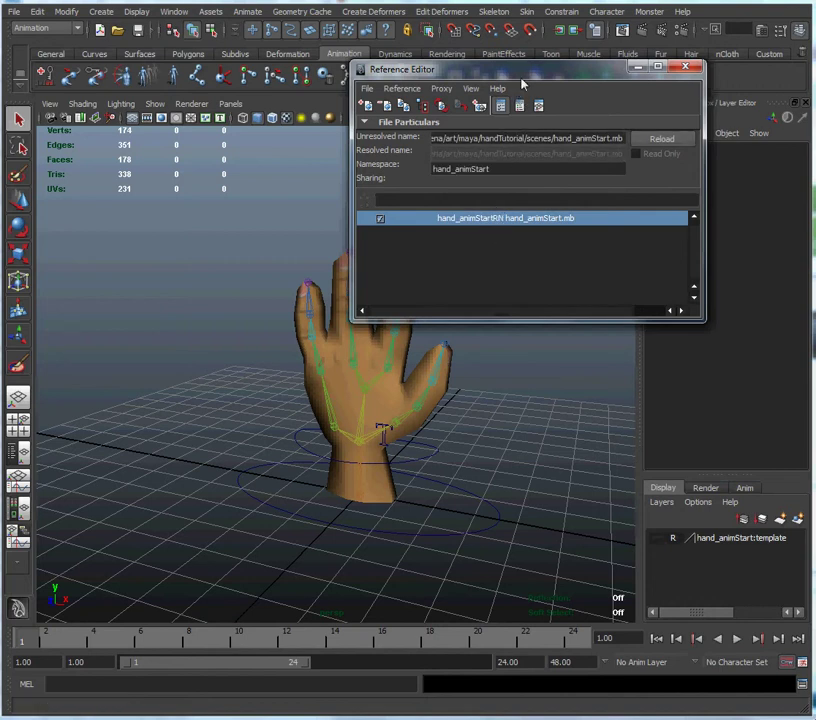
Close the Reference Editor and bring the Hypergraph Hierarchy over the viewport
left_click_drag(526, 70, 566, 70)
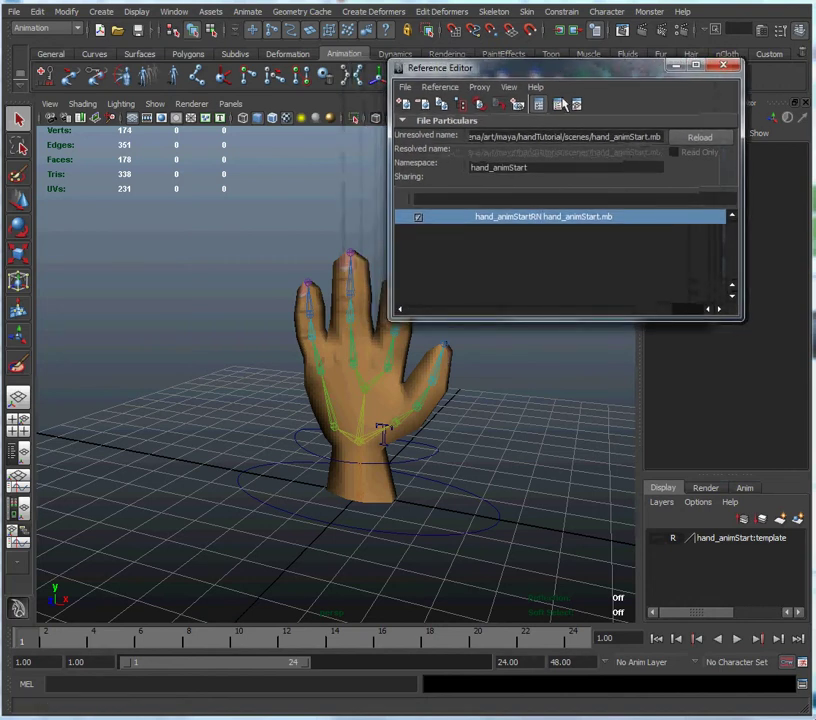
left_click(723, 65)
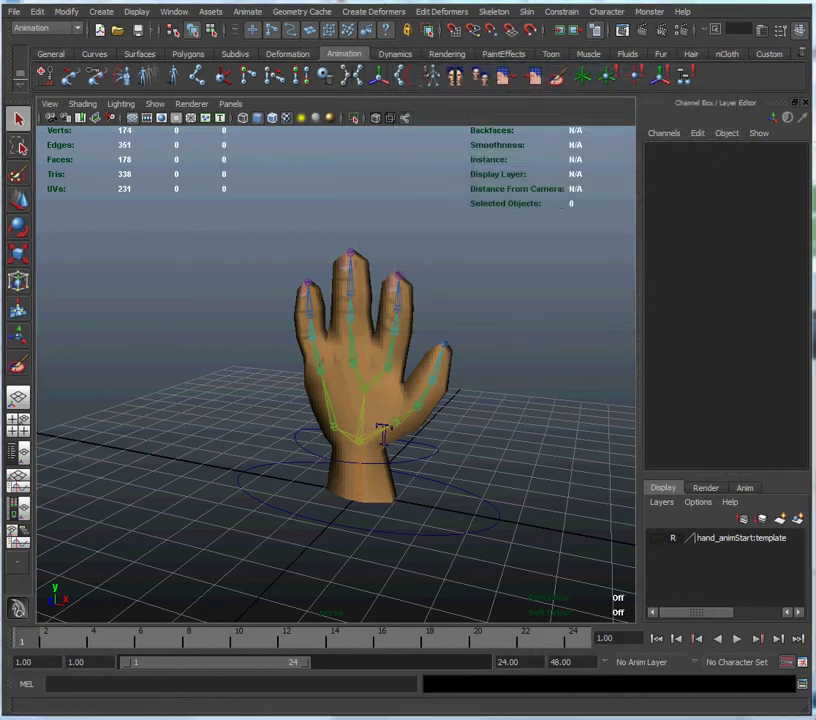
left_click_drag(799, 211, 567, 168)
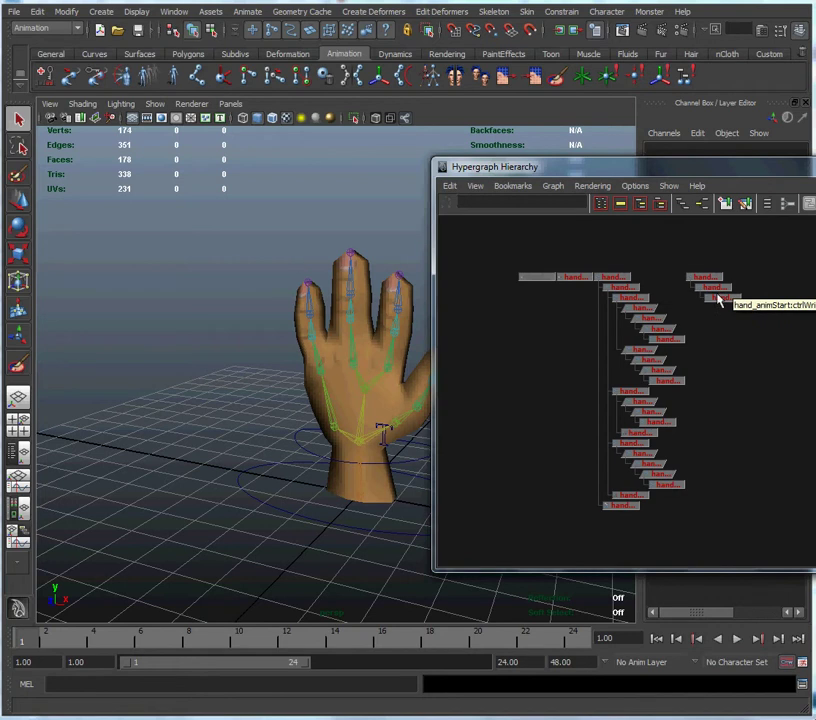
Move the Hypergraph Hierarchy window off to the side of the viewport
left_click_drag(557, 174, 815, 290)
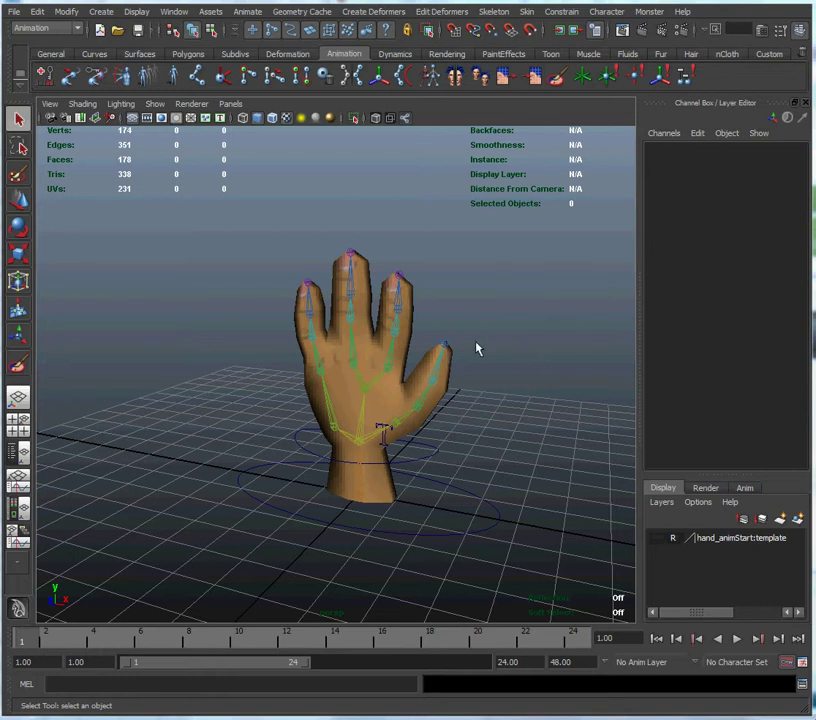
right_click_drag(315, 337, 378, 322, "alt")
left_click_drag(378, 322, 305, 422, "alt")
left_click(259, 455)
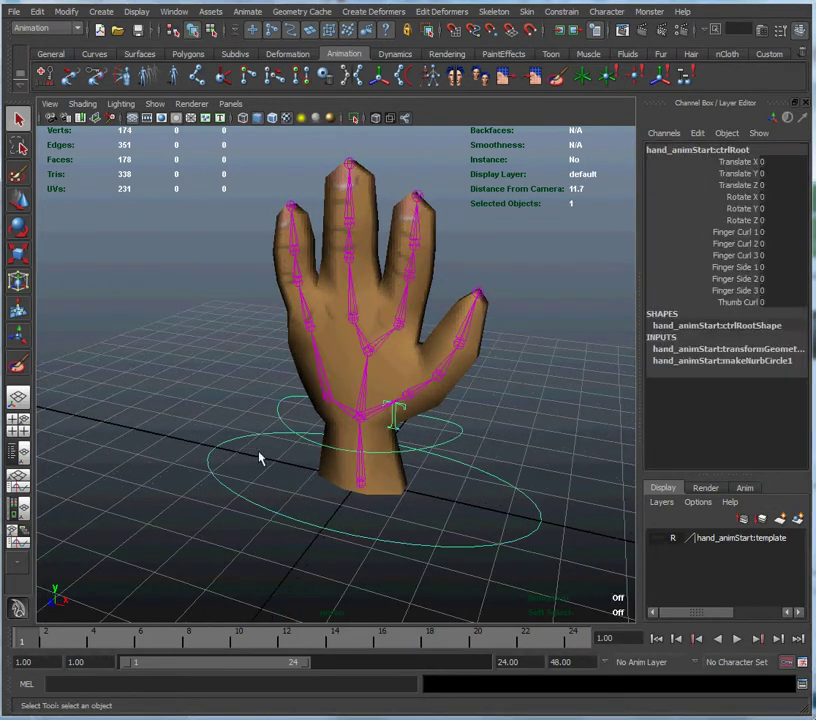
right_click(248, 30)
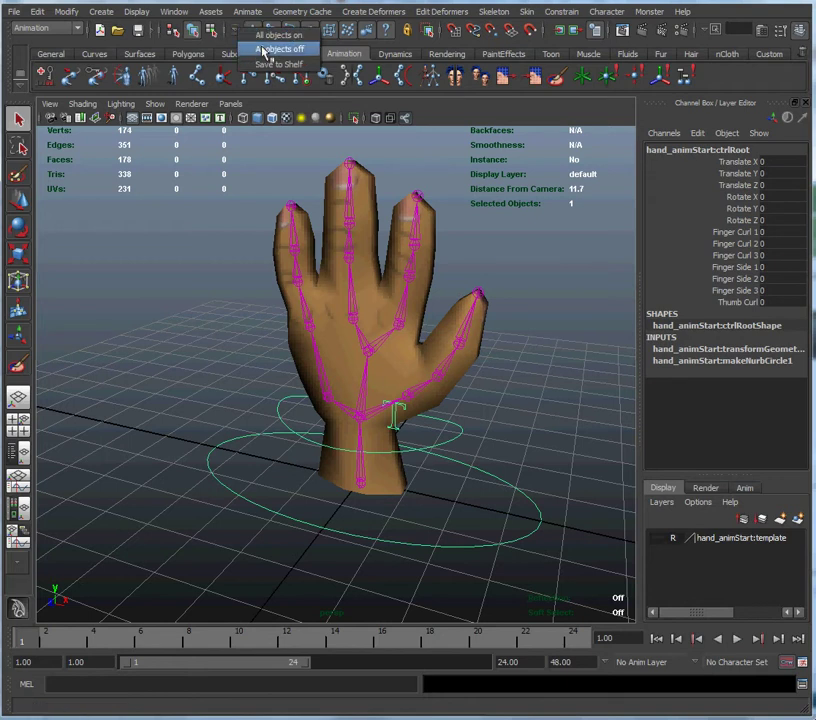
left_click(266, 49)
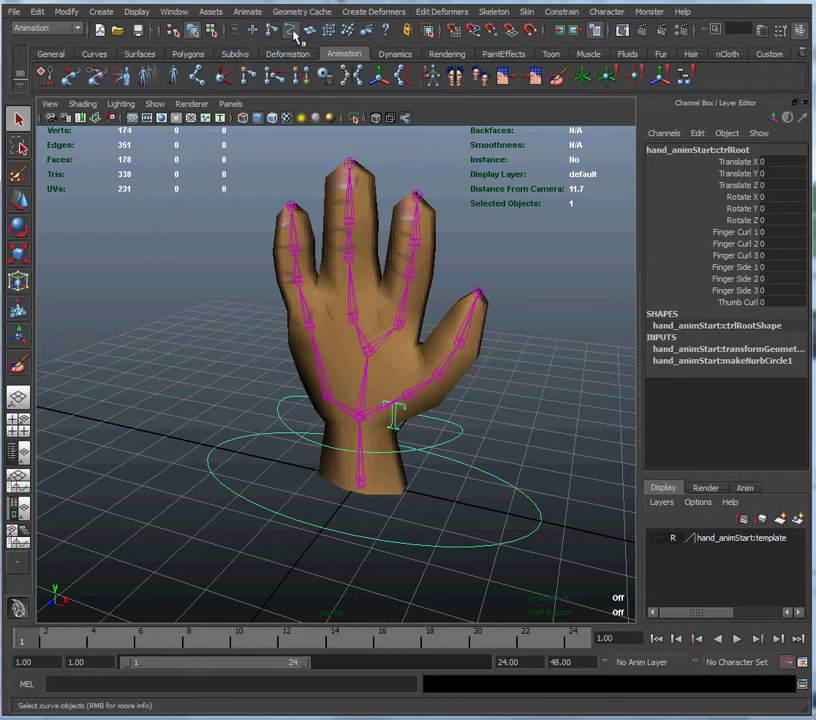
left_click(292, 31)
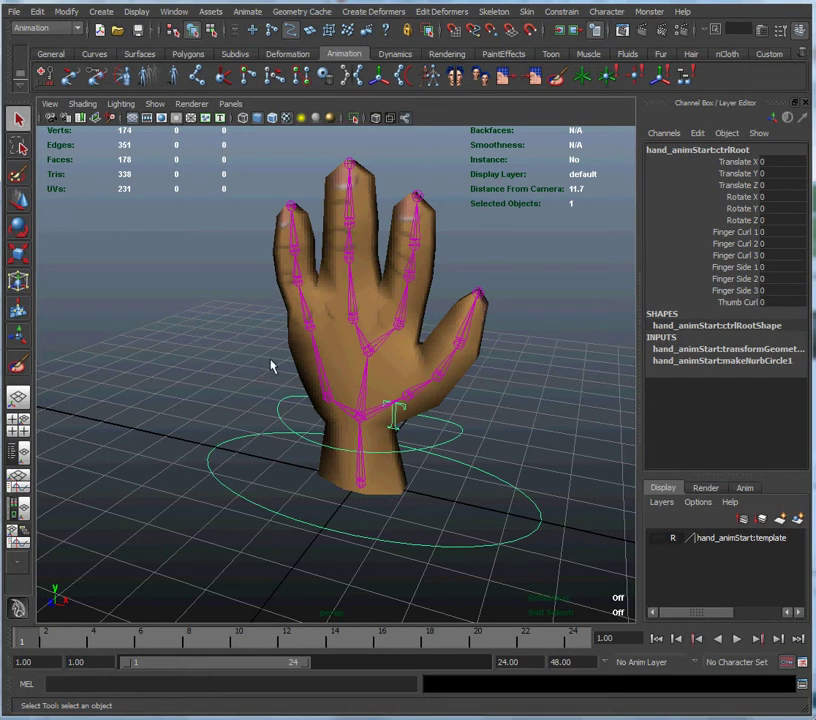
left_click(360, 425)
left_click(433, 408)
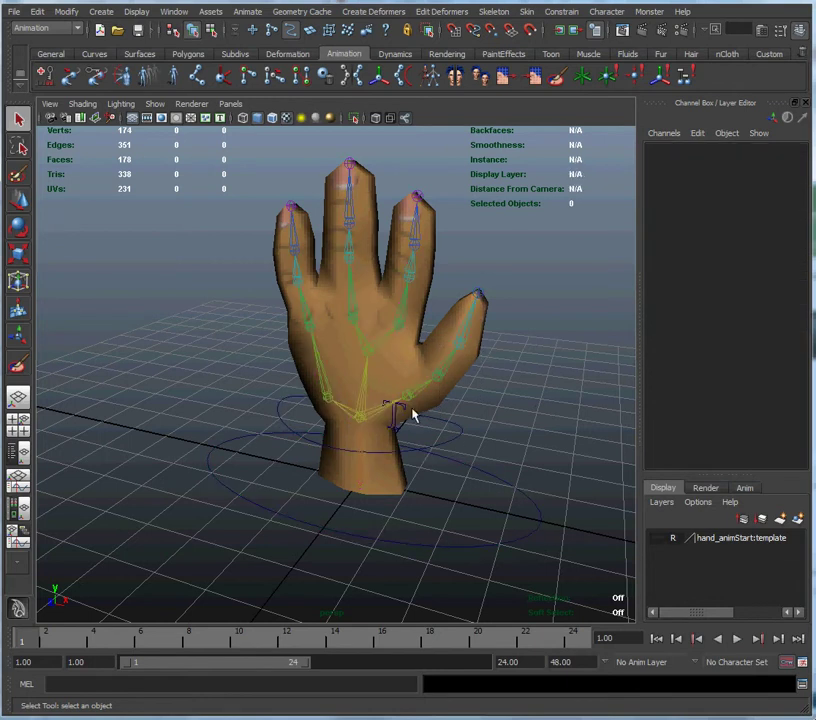
left_click_drag(377, 433, 415, 392, "alt")
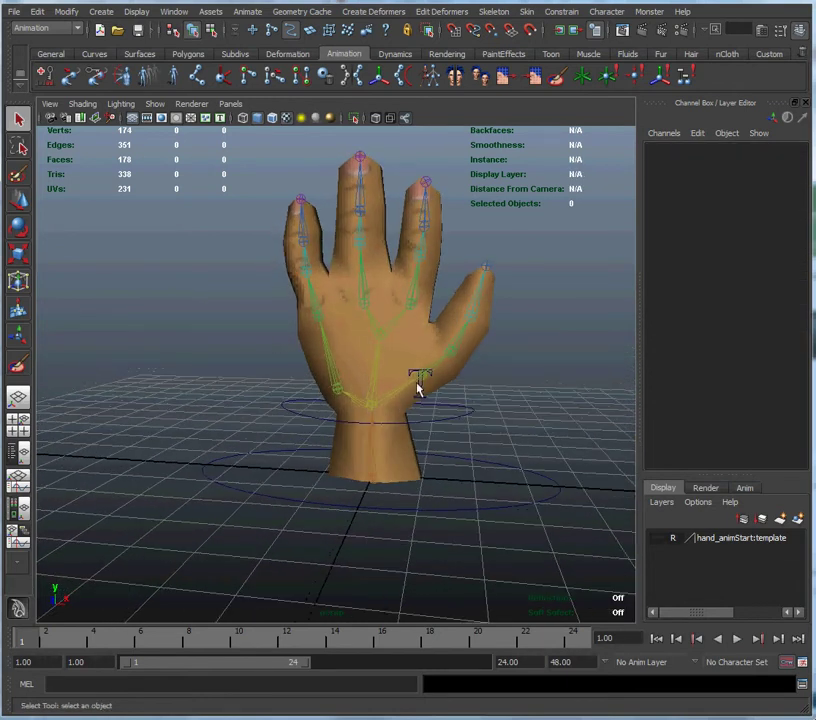
left_click(428, 387)
left_click_drag(492, 374, 430, 385, "alt")
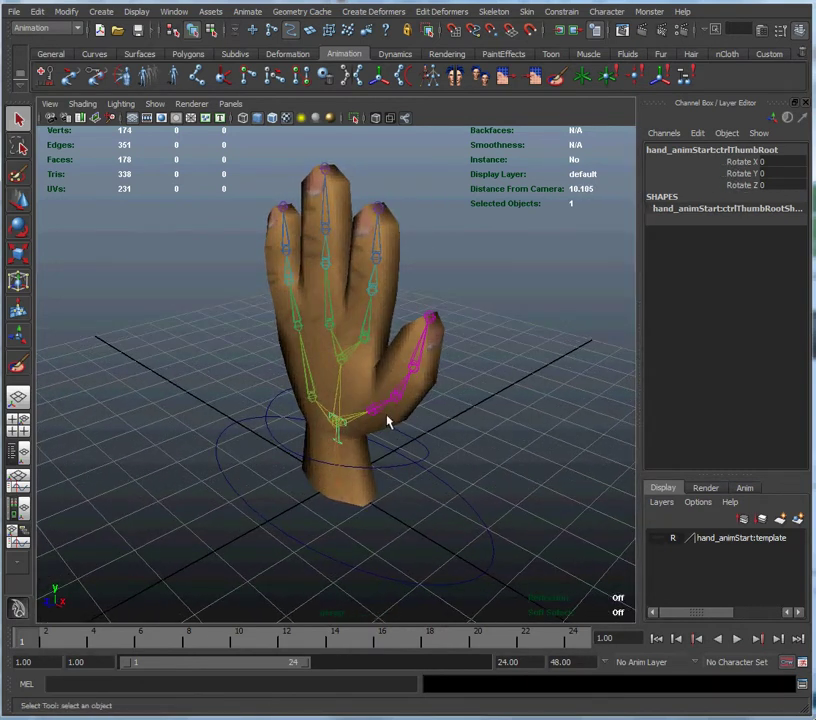
key("e")
scroll(338, 432, "up", 3)
mouse_move(372, 455)
left_mouse_down()
mouse_move(433, 452)
mouse_move(384, 446)
left_mouse_up()
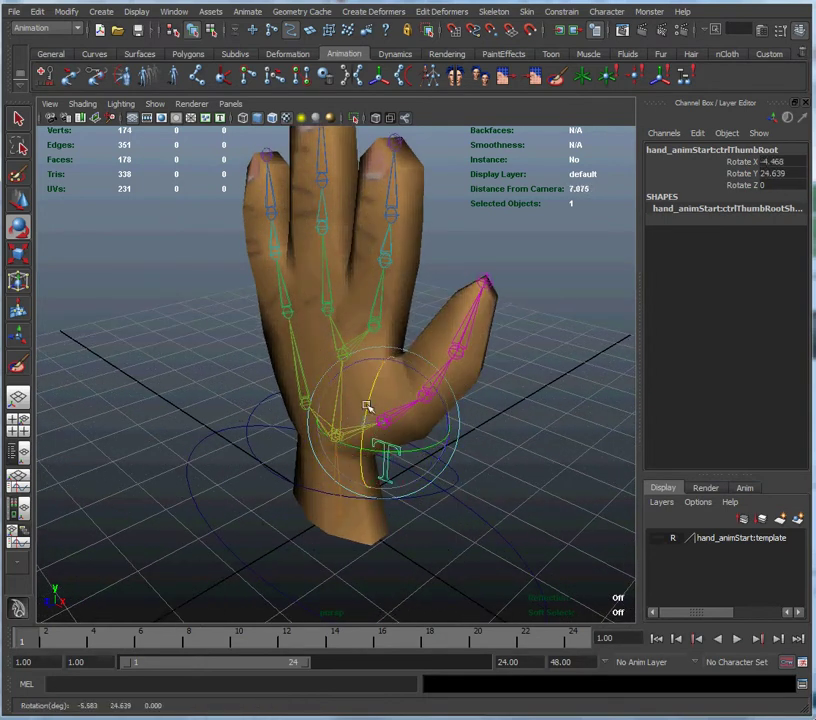
left_click_drag(367, 405, 384, 382)
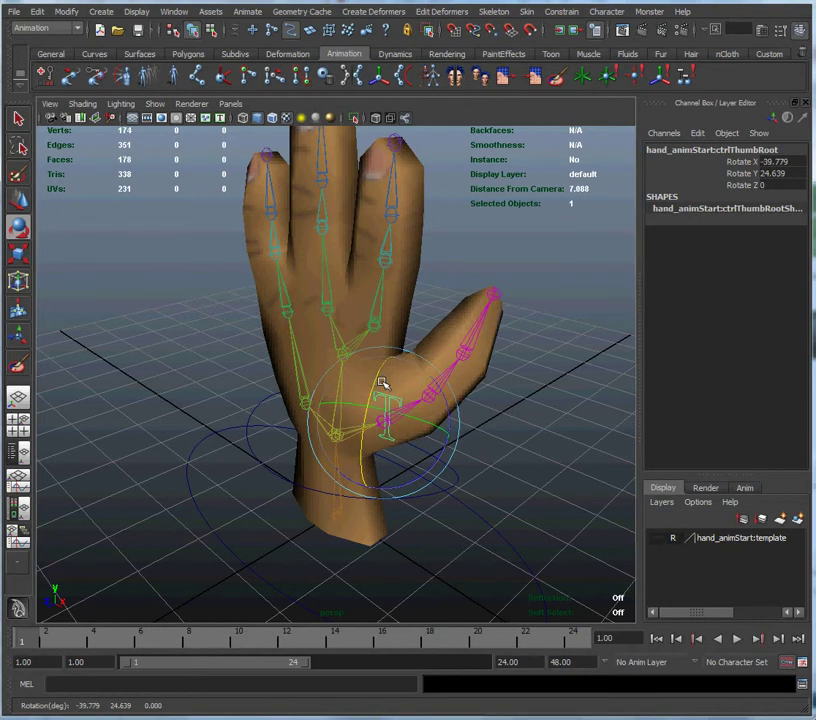
key("ctrl+z")
key("ctrl+z")
left_click_drag(328, 432, 316, 430, "alt")
left_click(307, 424)
left_click_drag(313, 424, 370, 446)
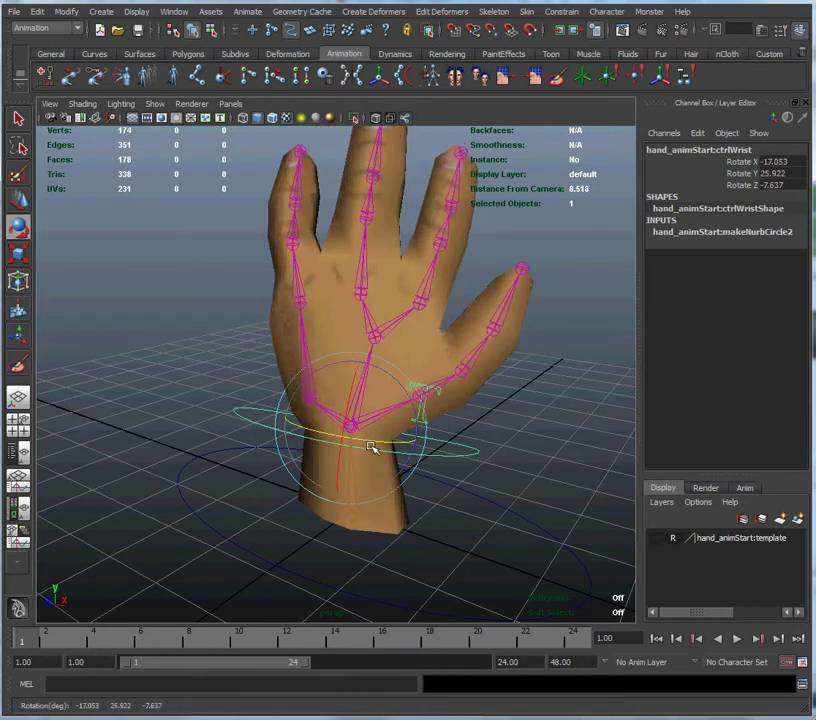
key("ctrl+z")
key("ctrl+z")
key("ctrl+z")
key("ctrl+z")
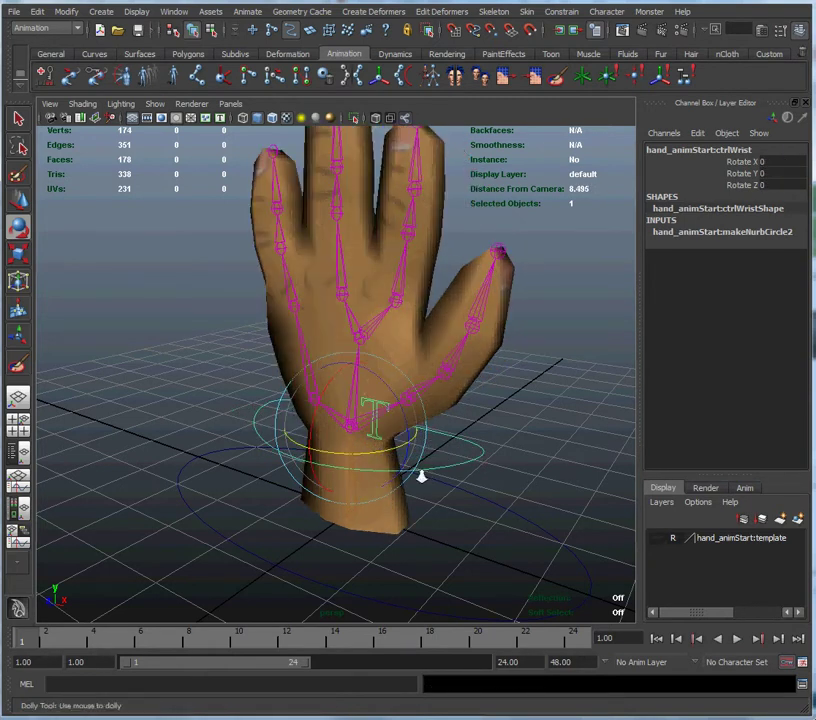
Marquee-select the hand rig's three control curves, keeping the hierarchy window aside
right_click_drag(421, 477, 346, 453, "alt")
left_click(217, 340)
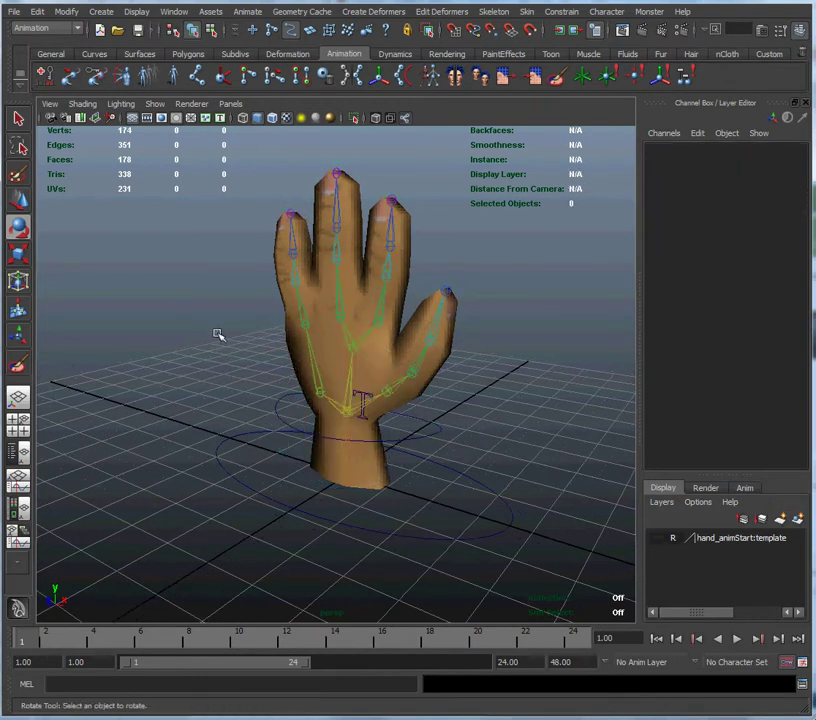
left_click_drag(815, 295, 733, 283)
left_click_drag(240, 323, 410, 545)
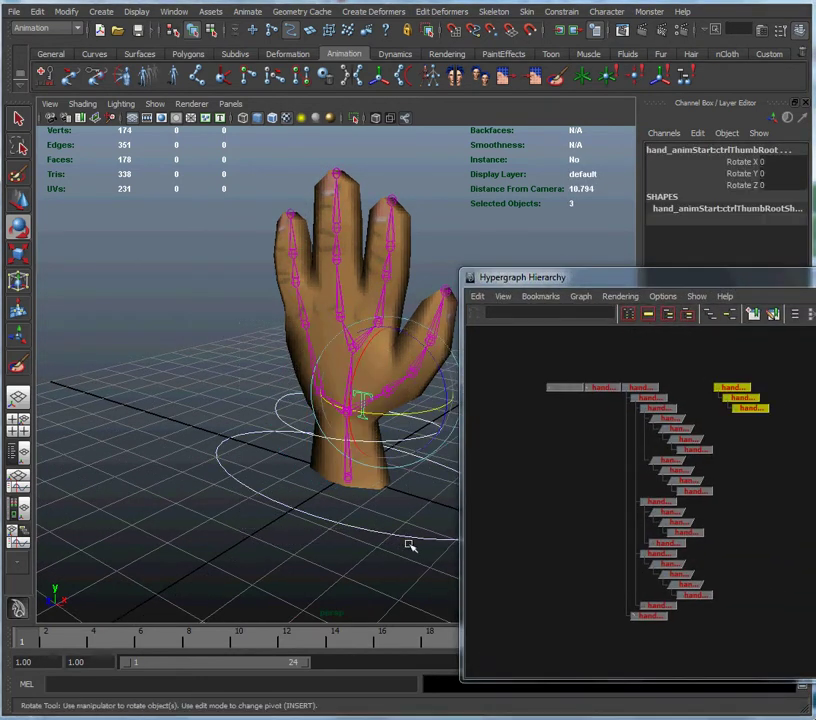
left_click_drag(694, 269, 694, 292)
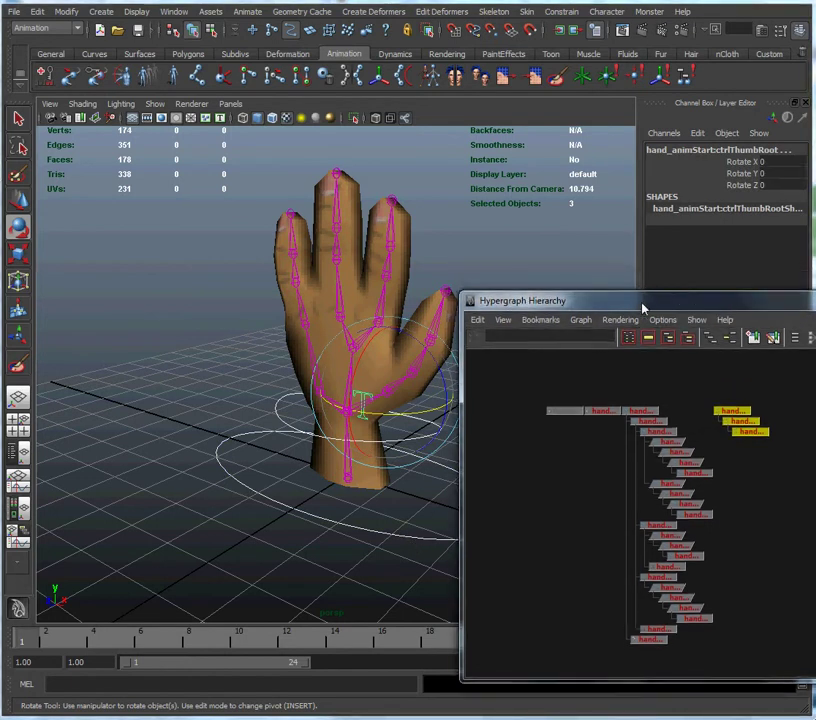
left_click_drag(643, 307, 815, 360)
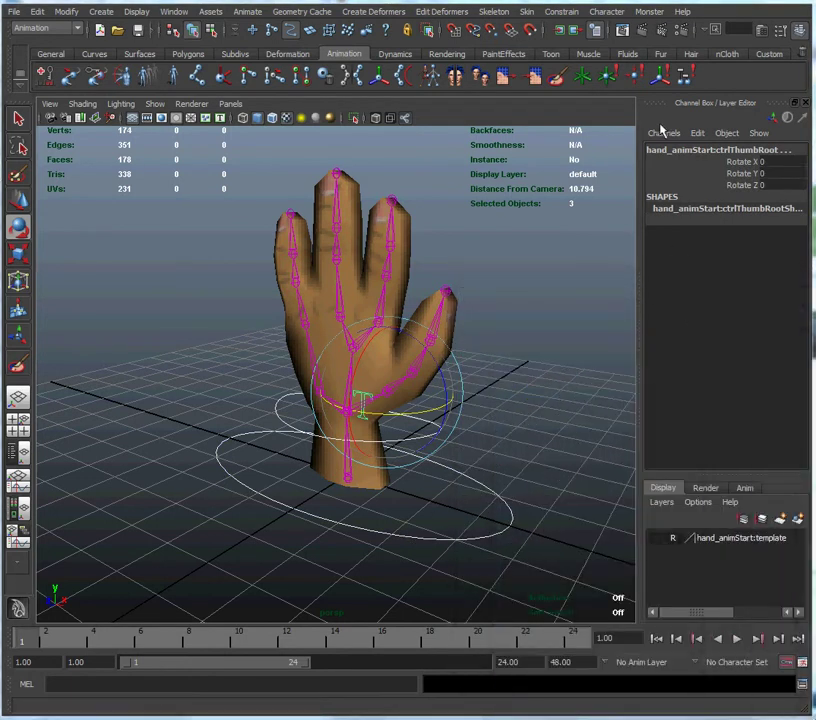
Create a character set named 'hand' from all keyable attributes of the selected controls
left_click(610, 12)
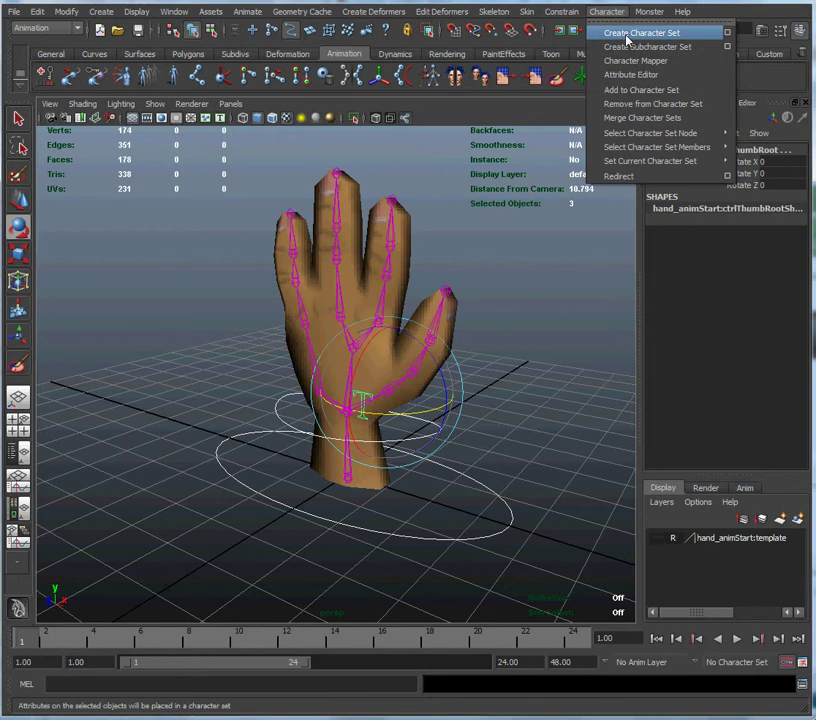
left_click(726, 33)
left_click_drag(715, 259, 626, 205)
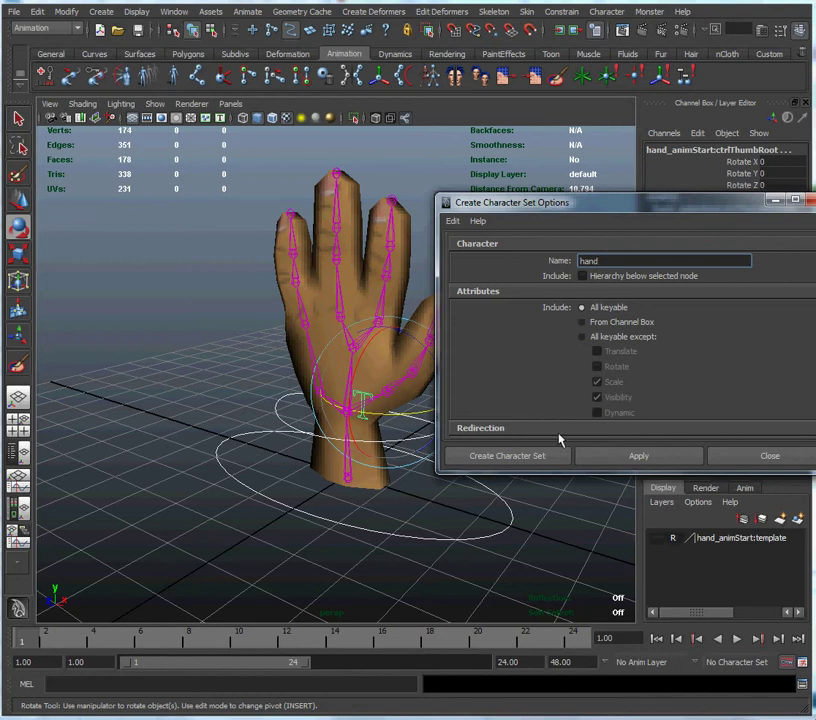
left_click(539, 458)
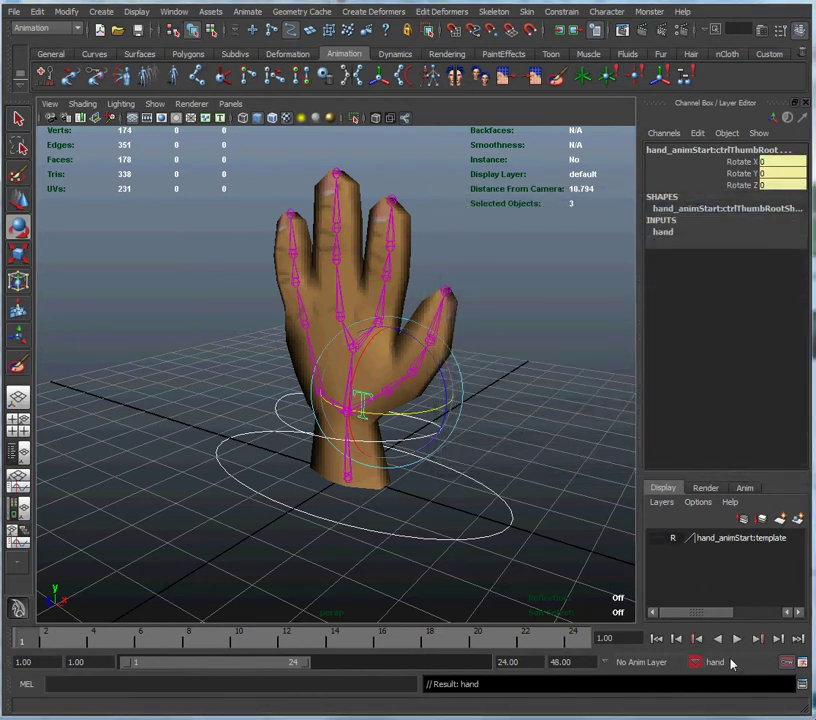
left_click(714, 664)
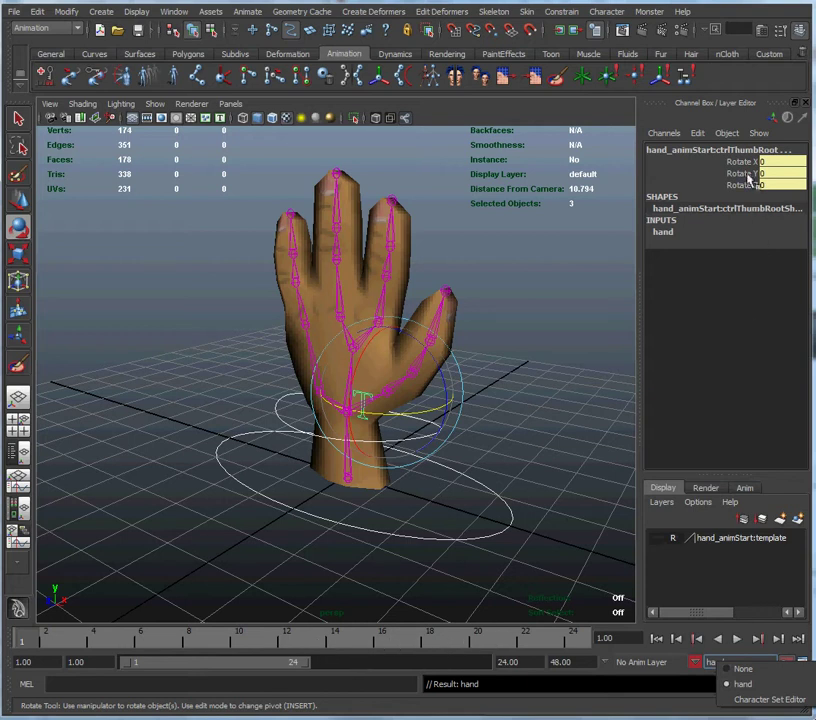
left_click(445, 441)
left_click(432, 432)
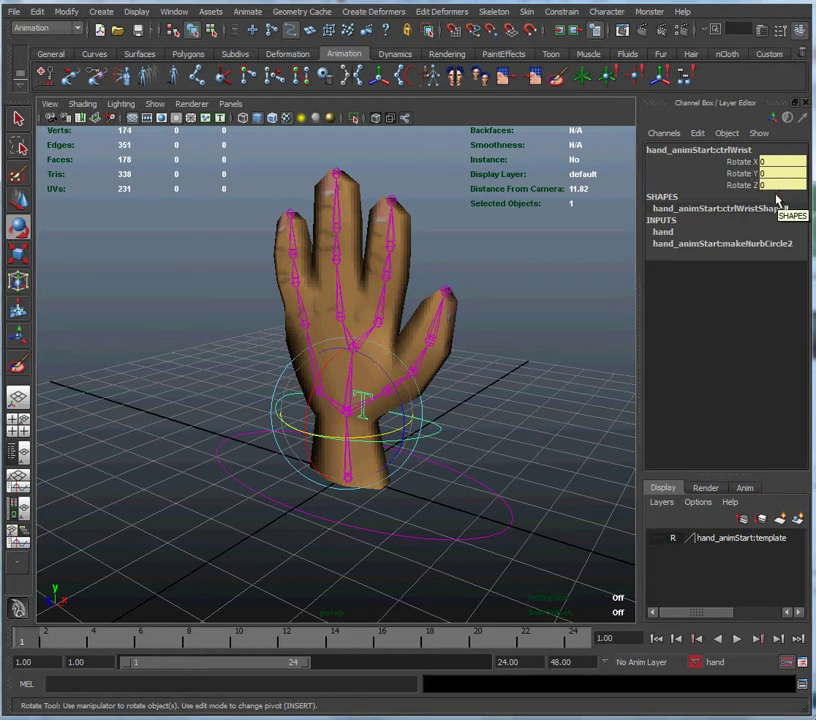
left_click(484, 506)
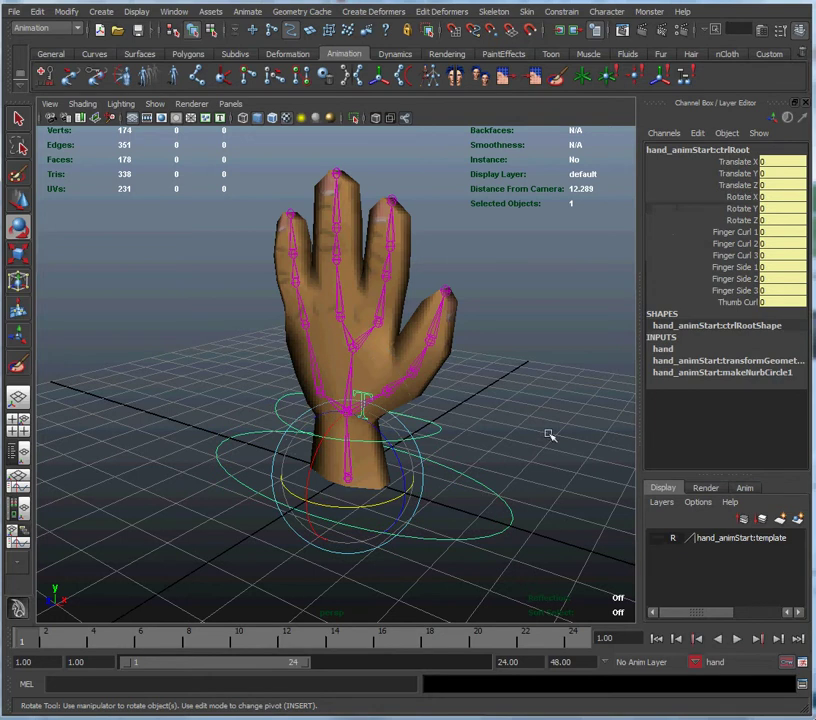